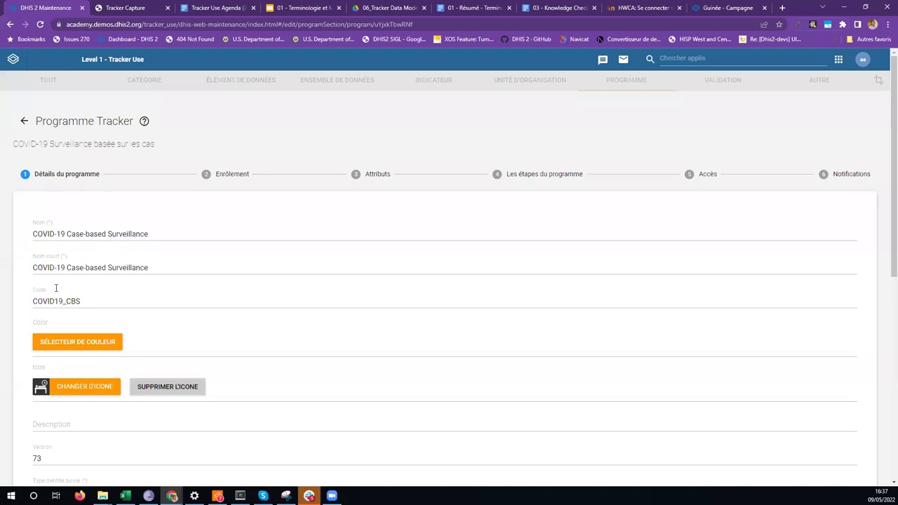
Review the general program details of the COVID-19 case-based surveillance tracker program.
scroll(118, 285, down, 4)
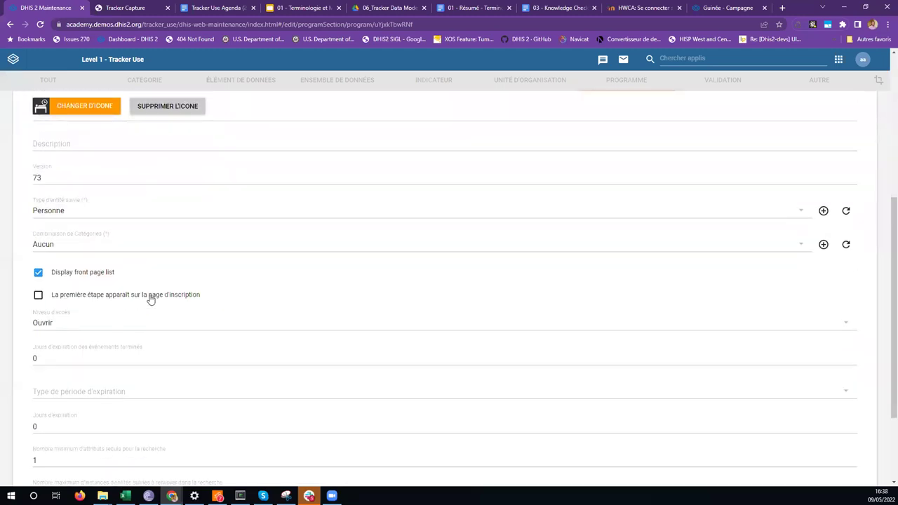
scroll(140, 274, up, 4)
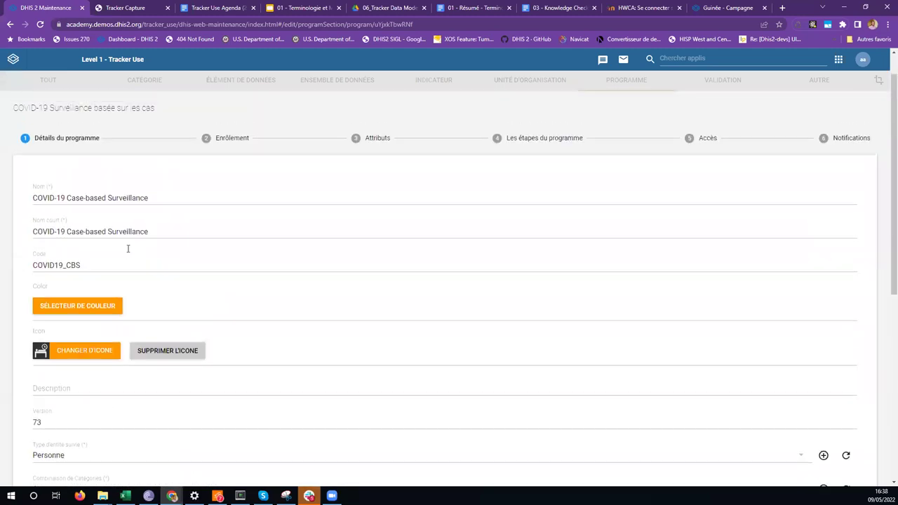
scroll(128, 248, up, 1)
Open the program's enrolment settings and review the date options, date descriptions and related program.
click(241, 187)
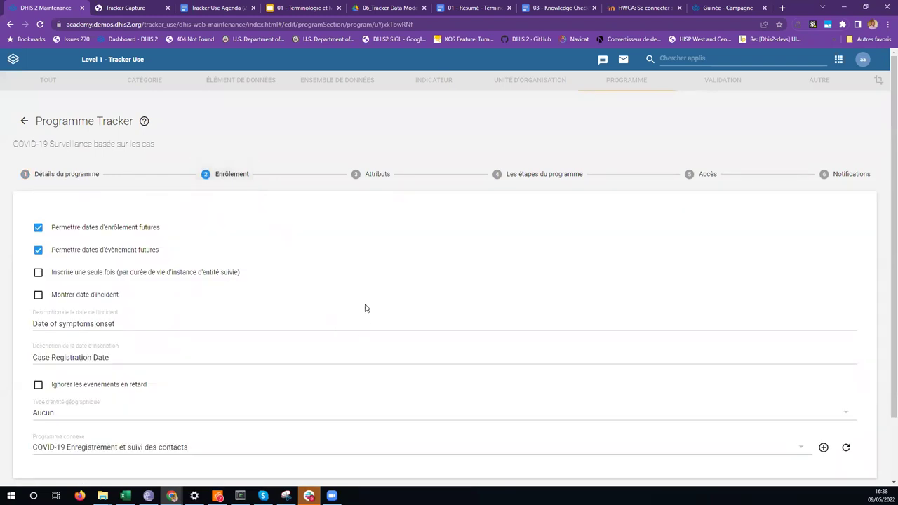
scroll(344, 271, down, 1)
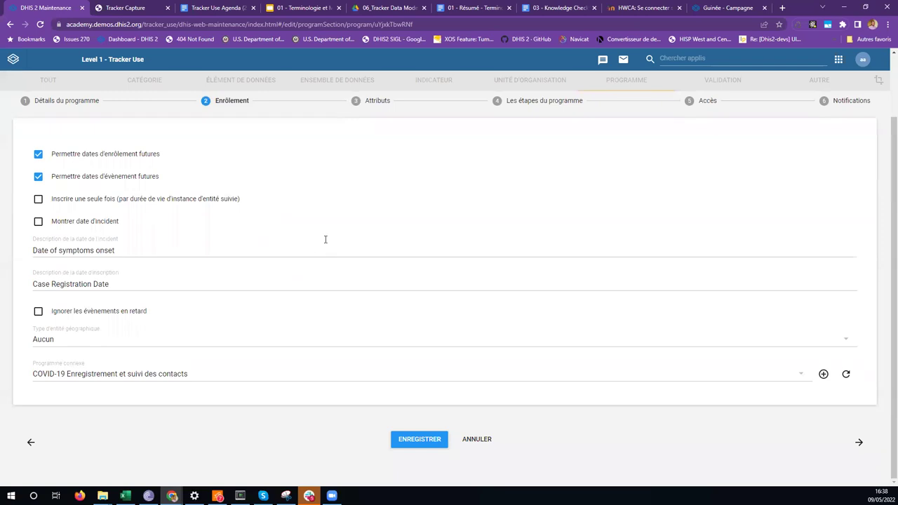
scroll(231, 220, up, 1)
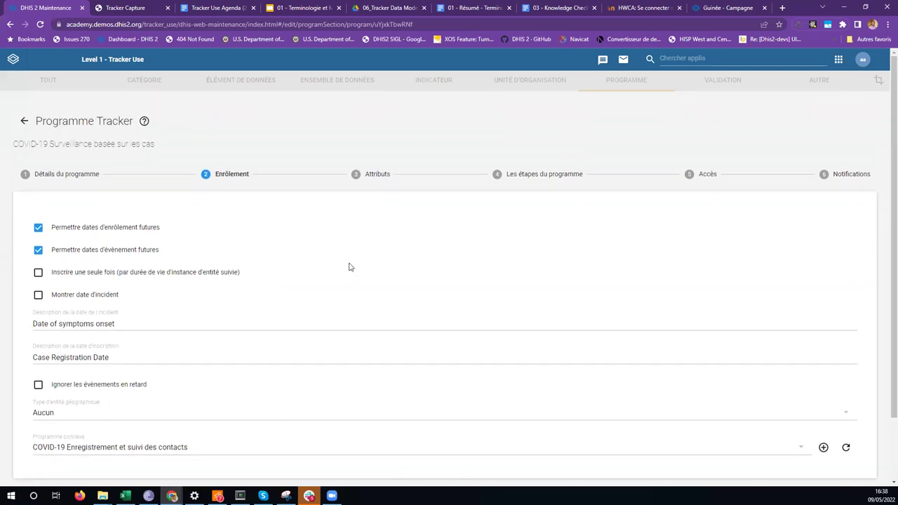
scroll(306, 360, down, 1)
scroll(277, 259, up, 1)
Open the program's attribute assignment and examine the available and assigned tracked entity attributes.
click(363, 186)
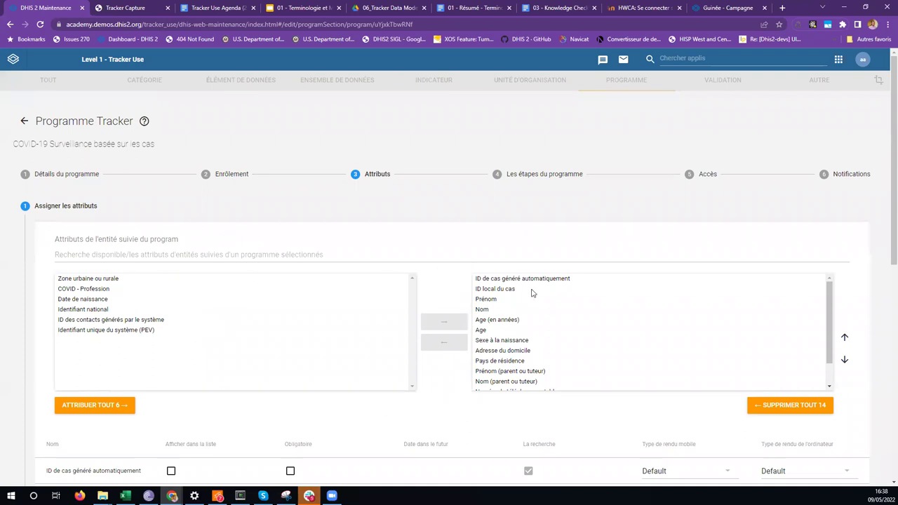
scroll(535, 326, down, 1)
scroll(535, 326, up, 1)
scroll(541, 330, down, 1)
scroll(541, 322, up, 1)
scroll(641, 364, down, 4)
scroll(625, 331, down, 1)
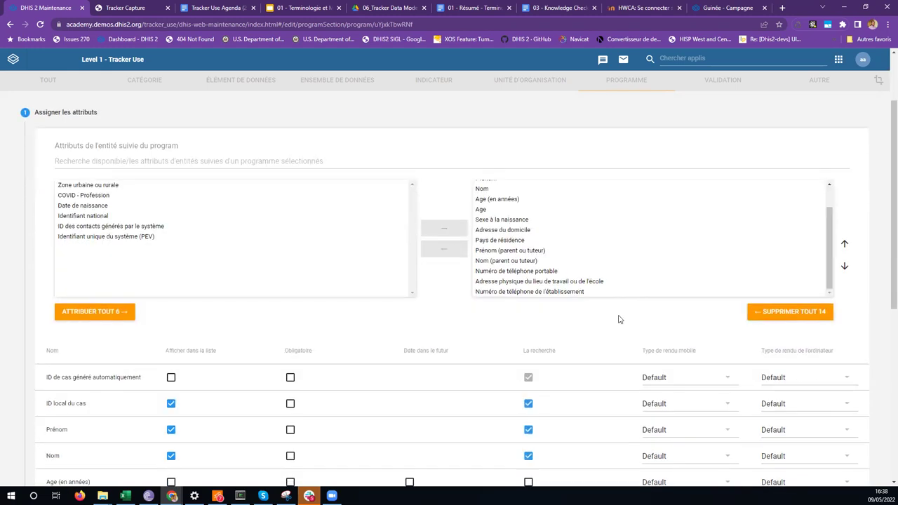
scroll(620, 316, up, 2)
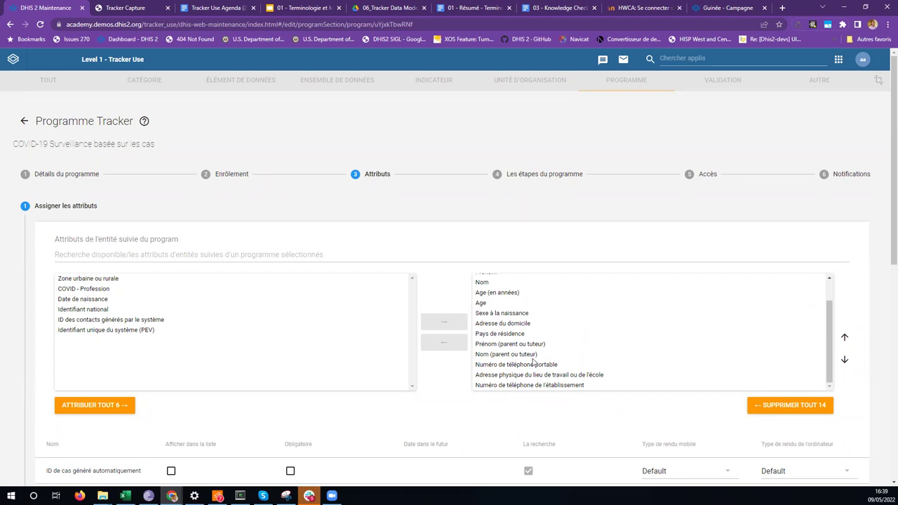
scroll(518, 339, up, 2)
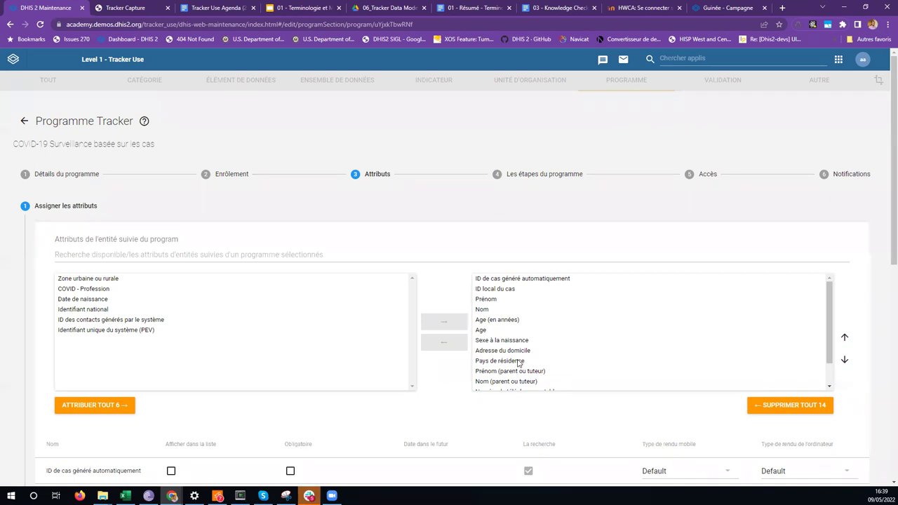
Examine each assigned attribute's display, mandatory, search and render type options.
scroll(473, 243, down, 1)
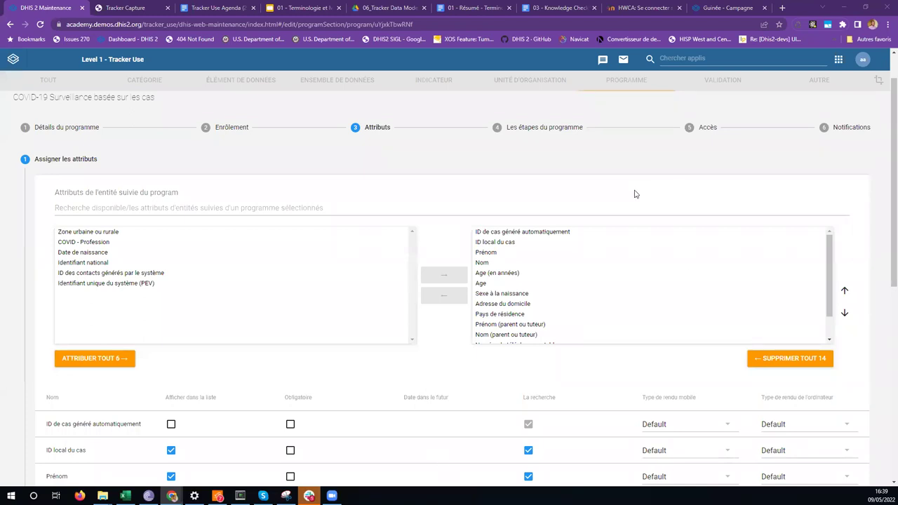
scroll(697, 264, down, 5)
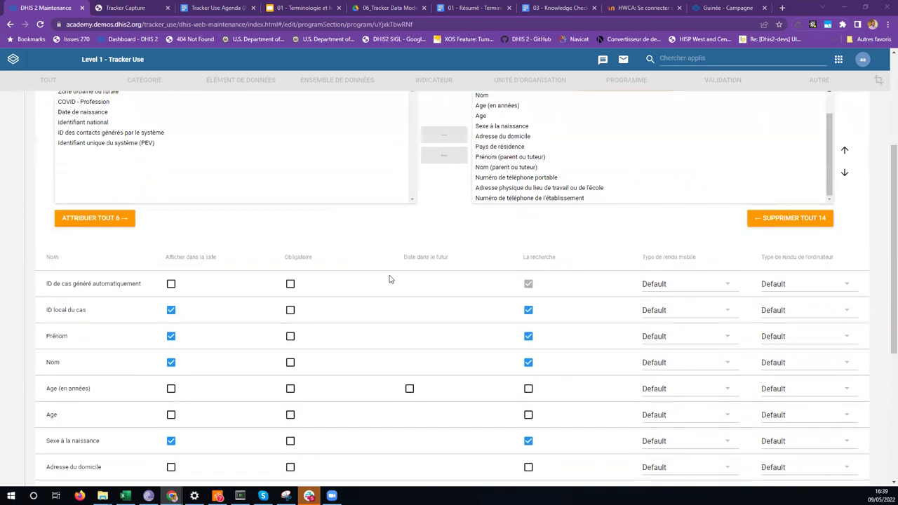
scroll(371, 278, down, 2)
scroll(381, 292, up, 2)
scroll(322, 311, down, 4)
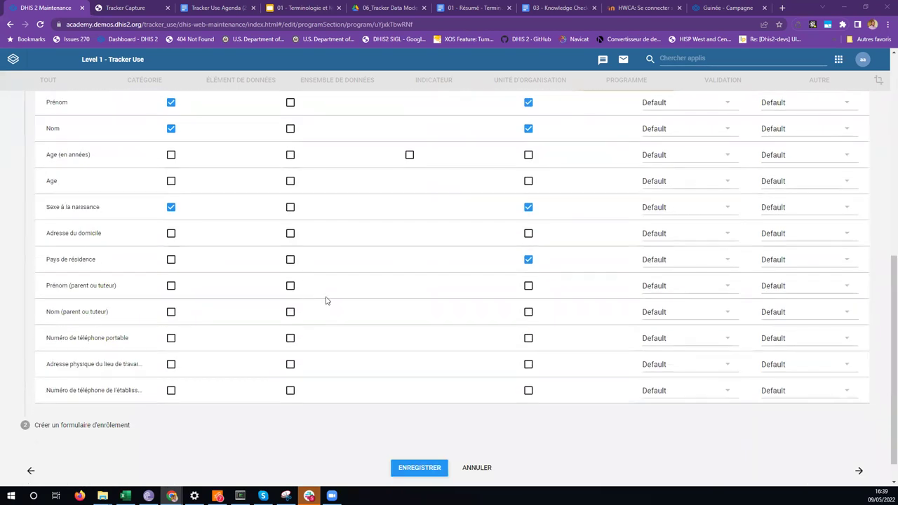
Open the enrolment form setup and examine the attributes in its Registration section.
click(209, 387)
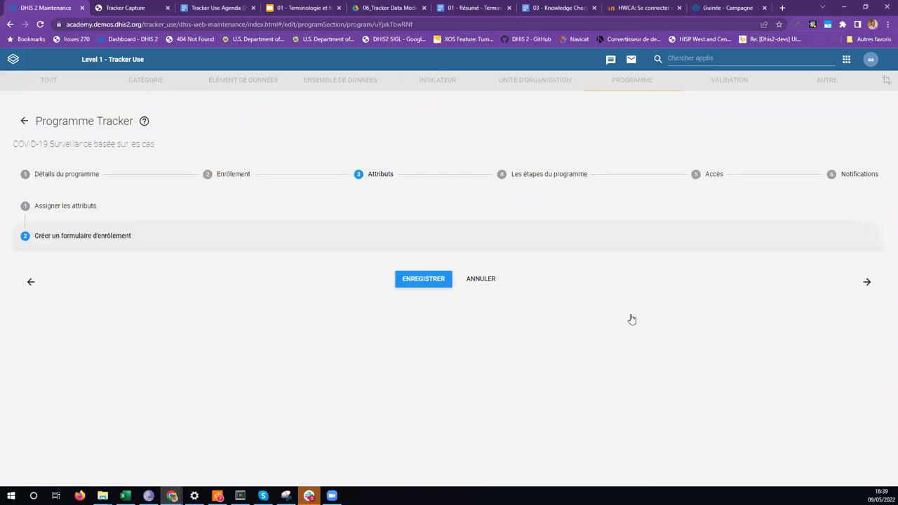
scroll(491, 231, down, 1)
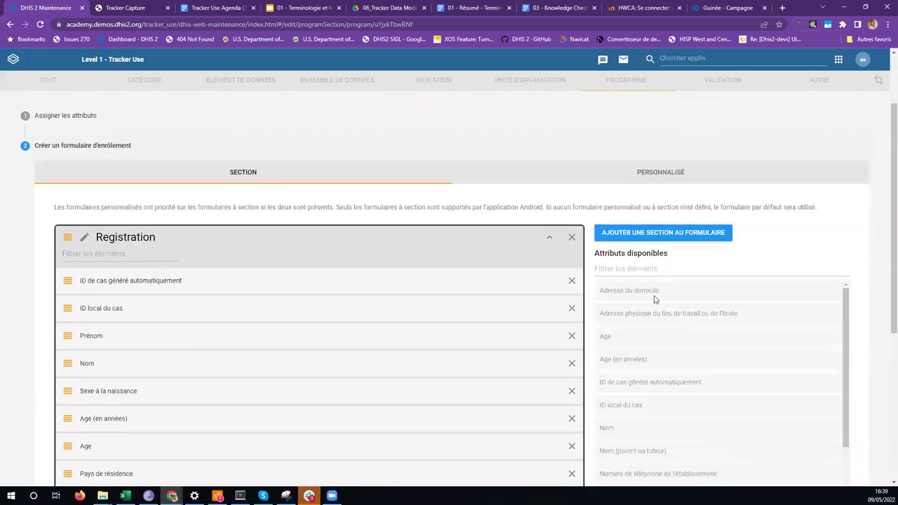
scroll(463, 320, down, 1)
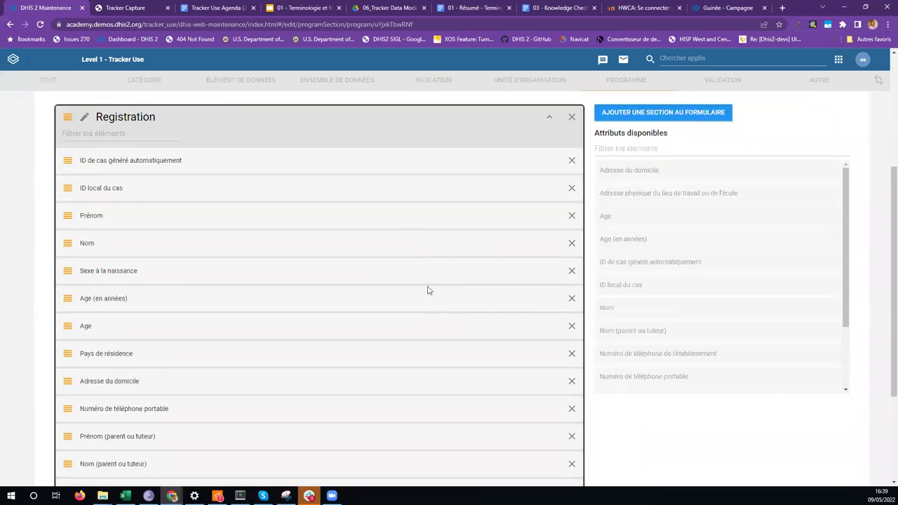
scroll(440, 238, down, 1)
scroll(453, 186, up, 1)
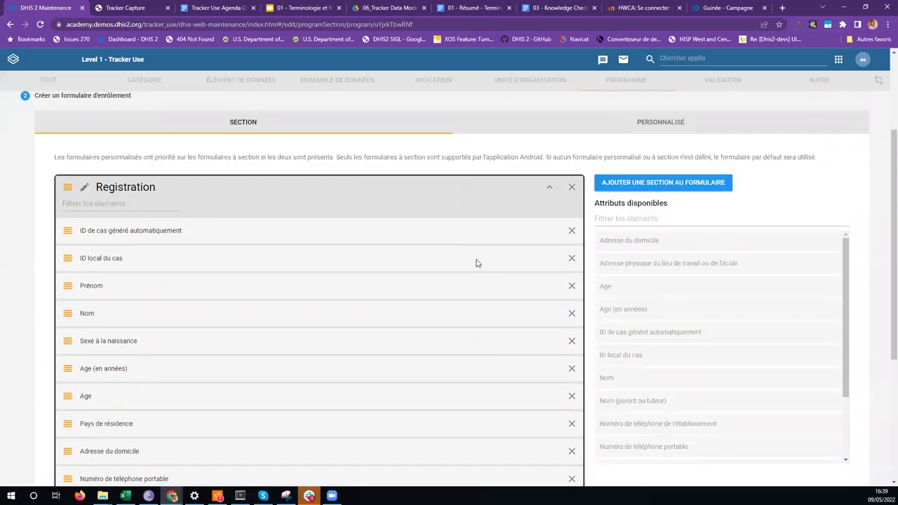
scroll(451, 289, down, 2)
scroll(421, 231, up, 2)
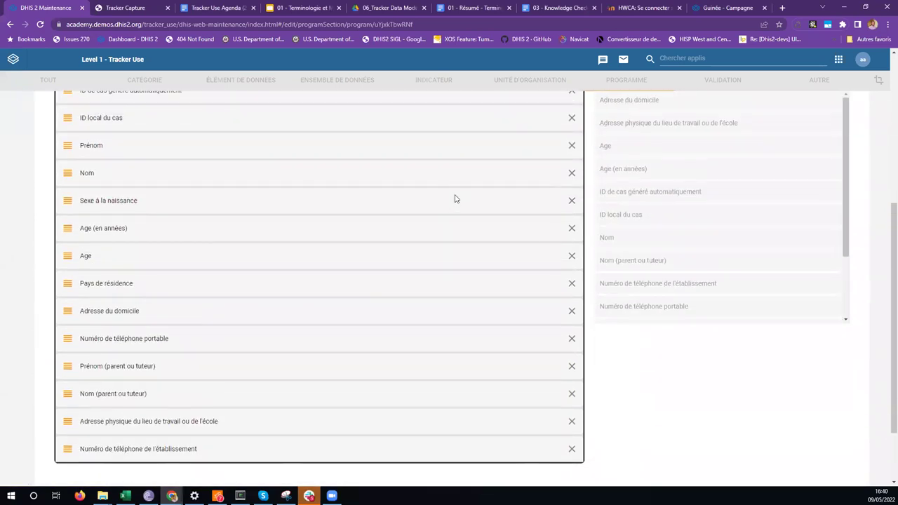
scroll(449, 186, up, 1)
scroll(432, 170, up, 2)
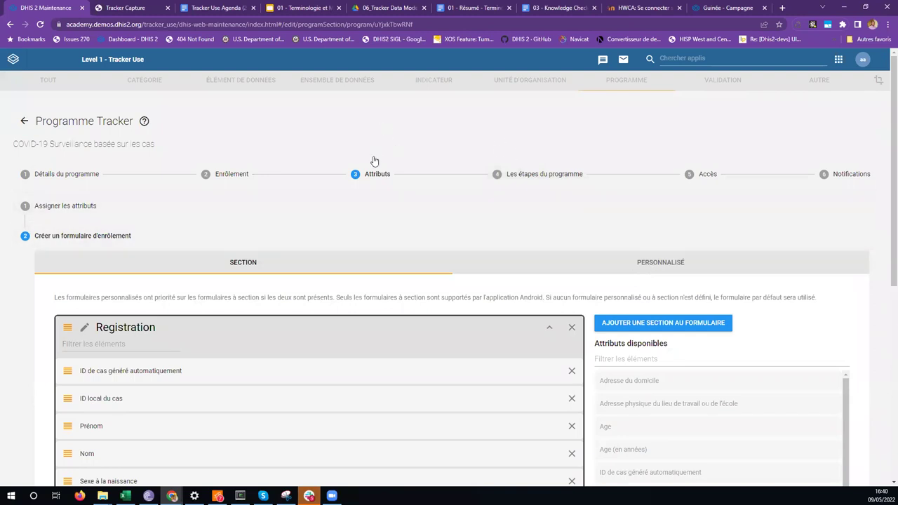
Cancel leaving the program editor and open the list of program stages.
click(23, 120)
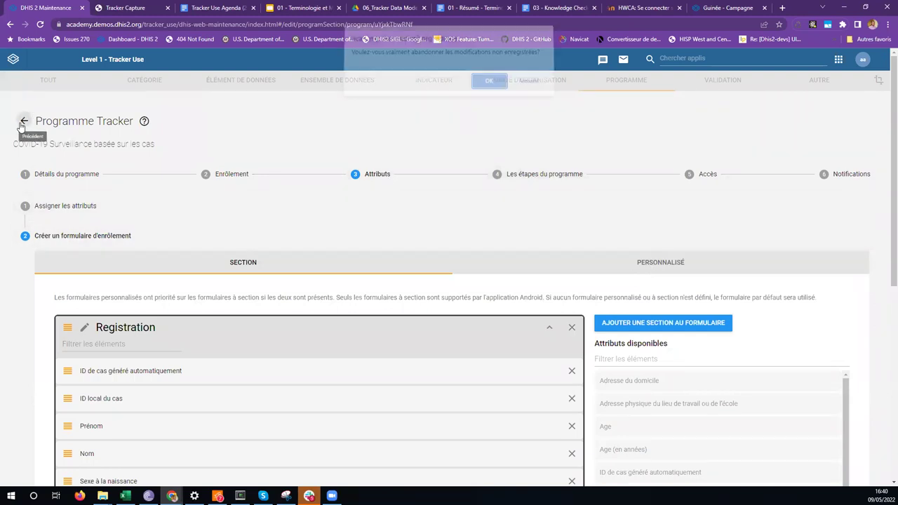
click(528, 86)
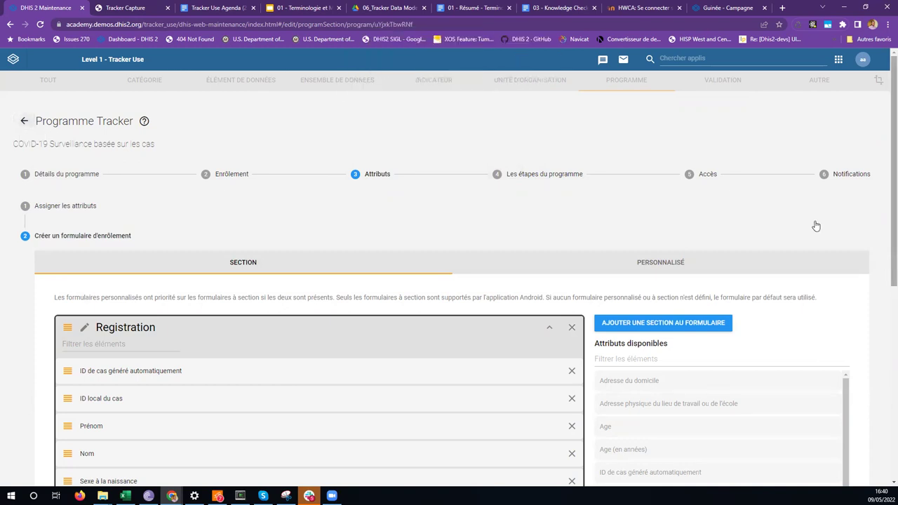
click(704, 182)
click(565, 174)
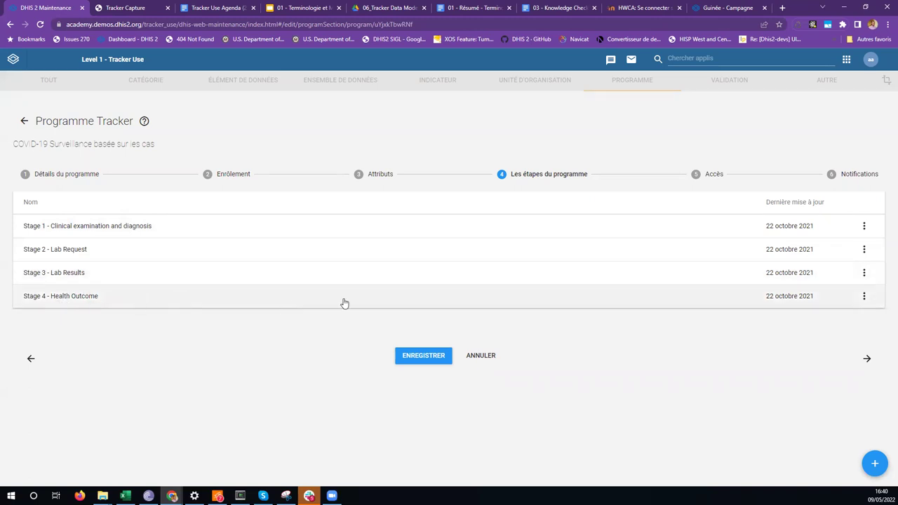
Open Stage 1 - Clinical examination and diagnosis and review its details and assigned data elements with their options.
click(131, 230)
scroll(505, 282, down, 8)
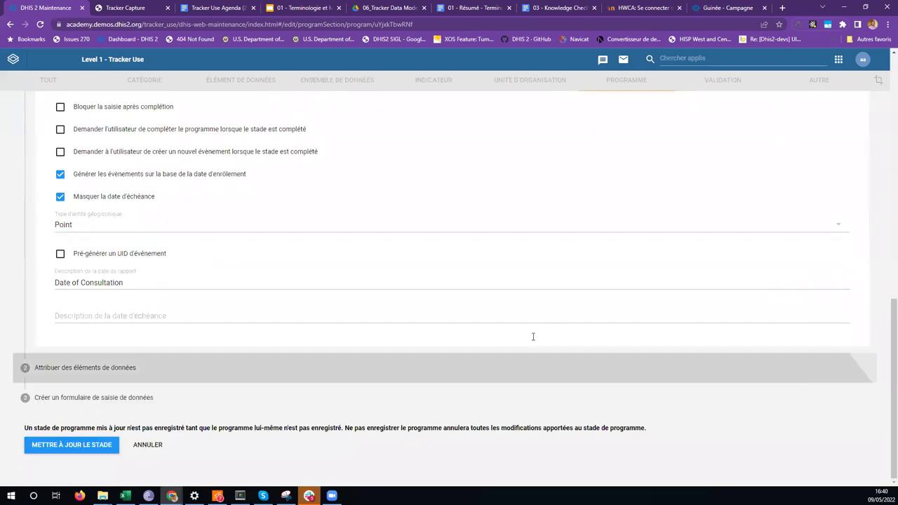
click(603, 351)
scroll(603, 316, down, 10)
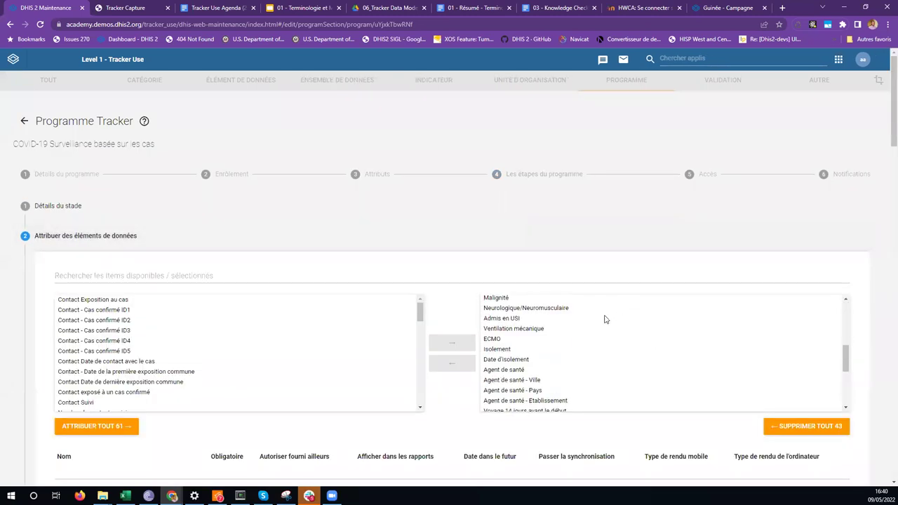
scroll(392, 357, down, 3)
scroll(421, 377, down, 2)
scroll(371, 425, down, 5)
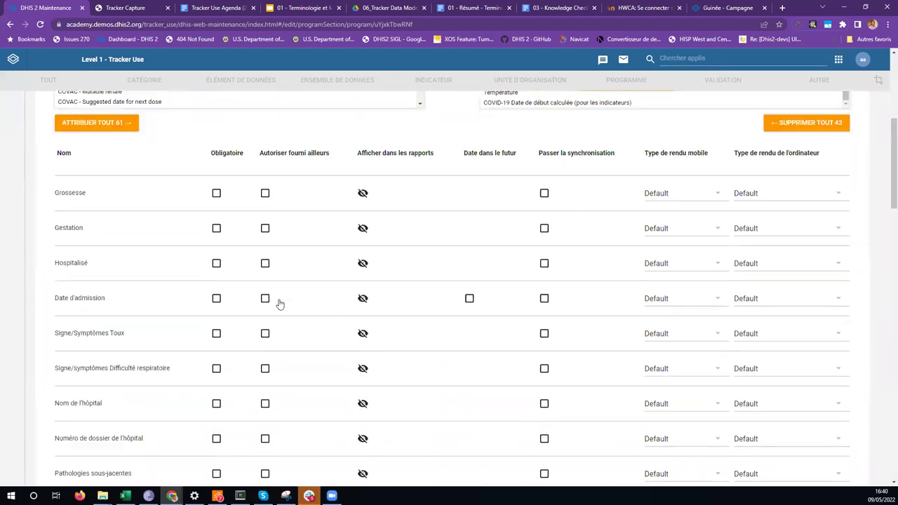
scroll(354, 344, down, 13)
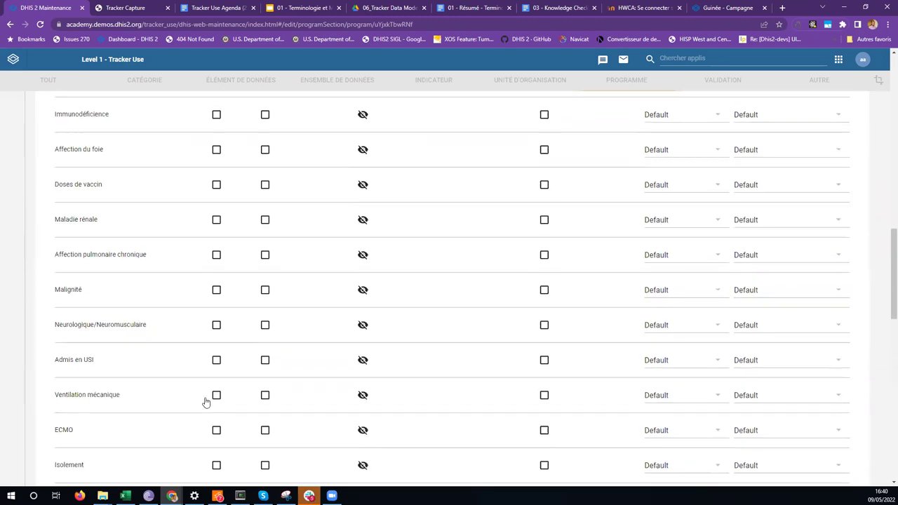
scroll(82, 465, down, 5)
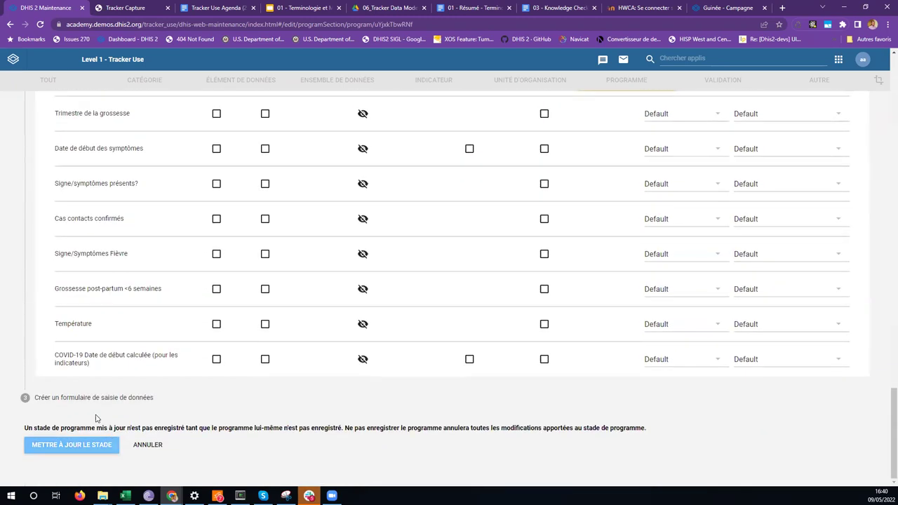
Open the data entry form setup of Stage 1 and view its custom form editor.
click(92, 397)
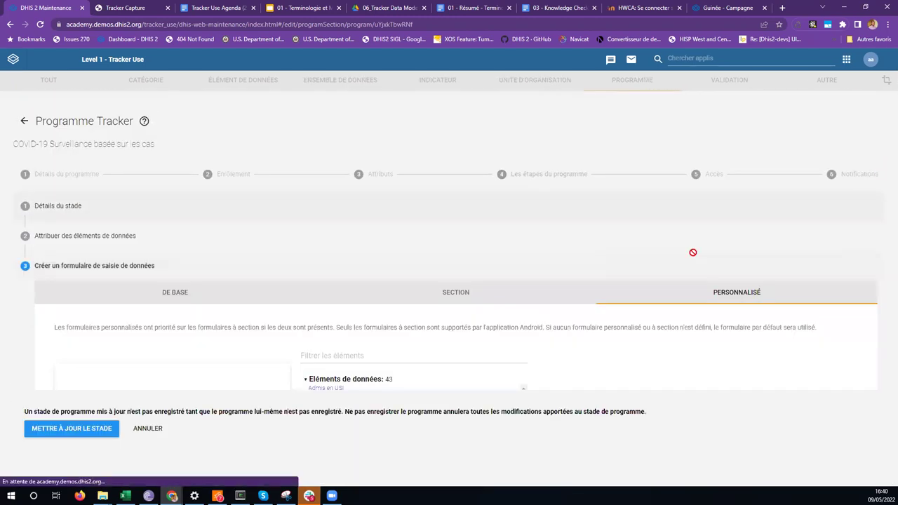
scroll(681, 185, down, 3)
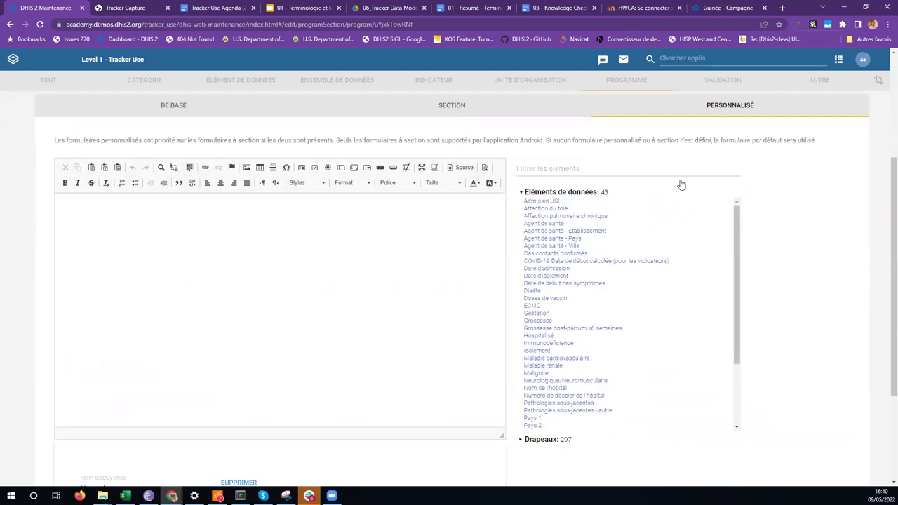
scroll(680, 185, up, 3)
Review the sections of Stage 1's section-based form, then close the stage without updating it.
click(451, 292)
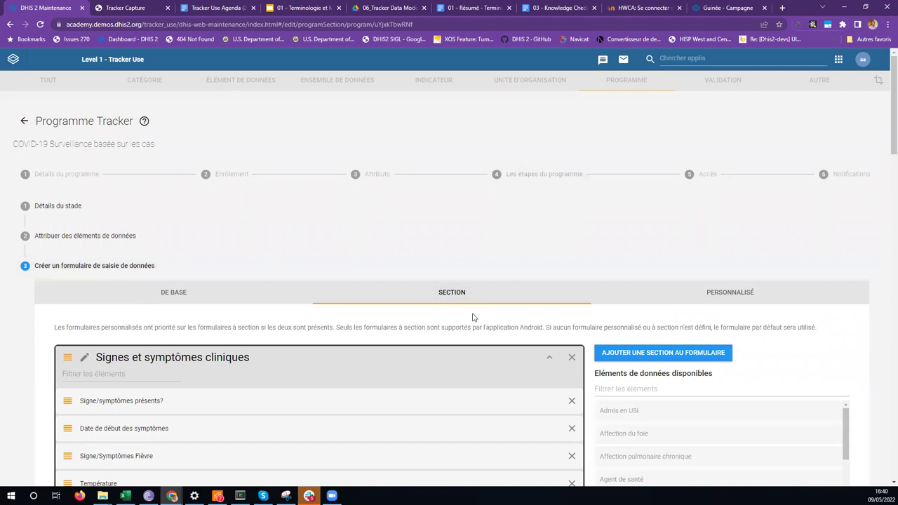
scroll(532, 368, down, 4)
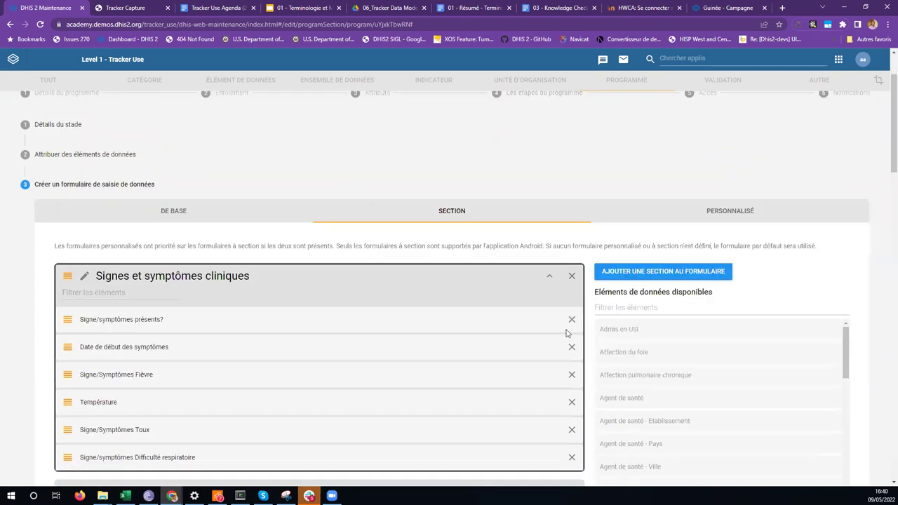
scroll(522, 239, up, 4)
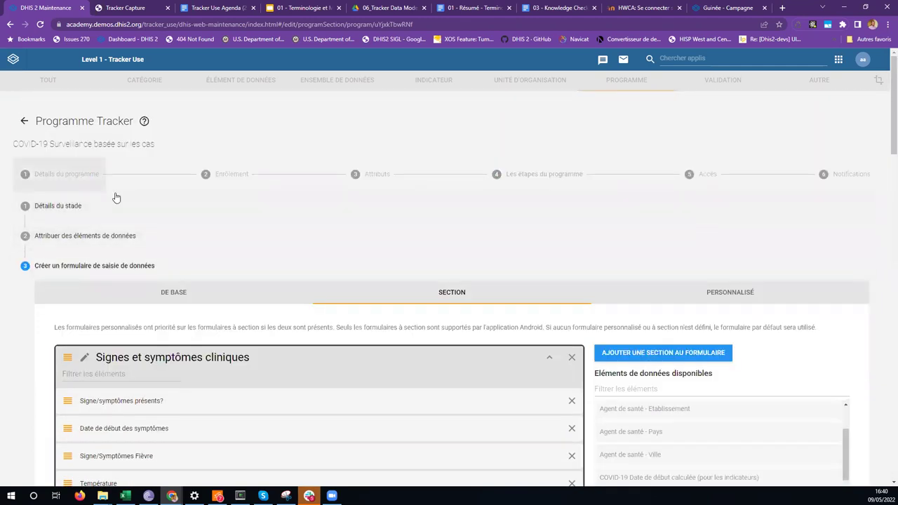
scroll(648, 442, down, 1)
scroll(649, 442, down, 15)
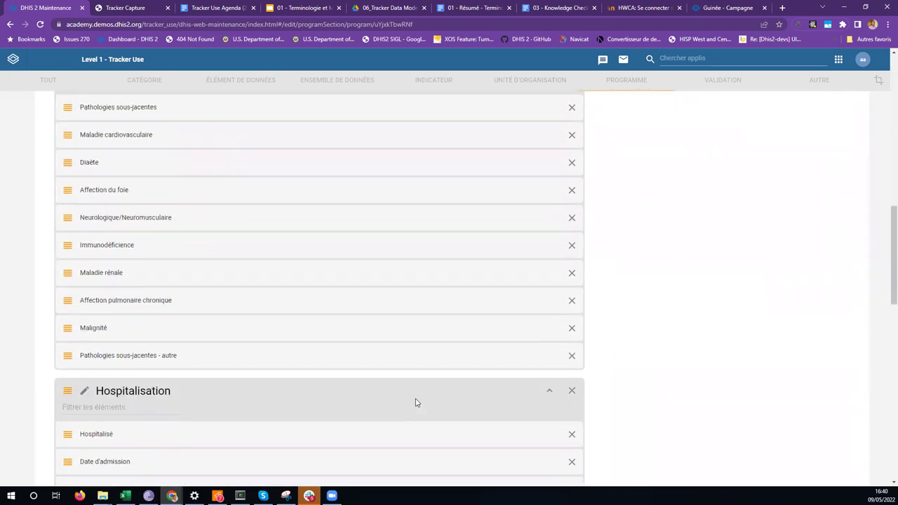
scroll(416, 402, down, 10)
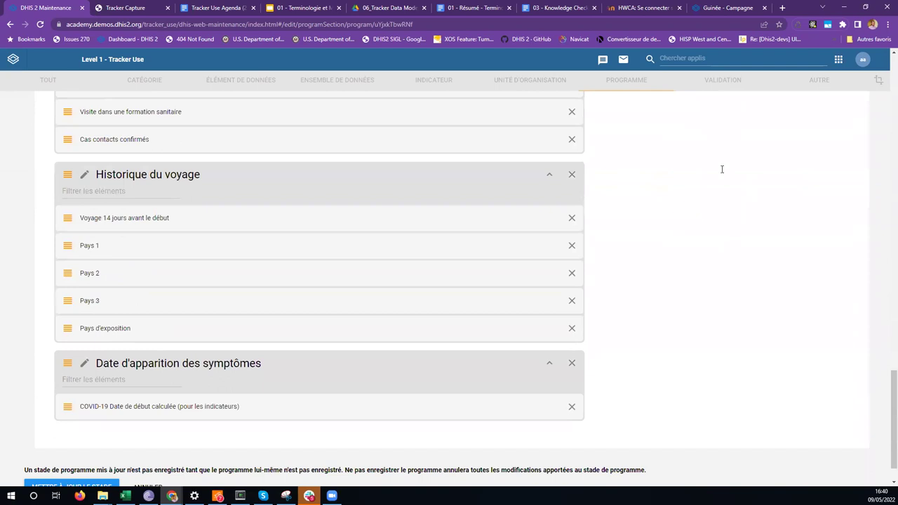
scroll(213, 406, down, 1)
click(148, 445)
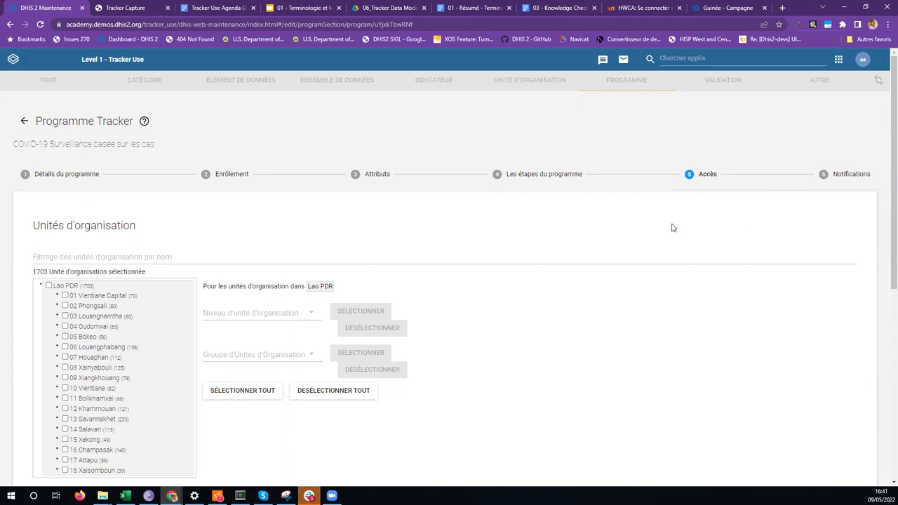
Open the program's notification settings to view the program stage notifications.
click(842, 177)
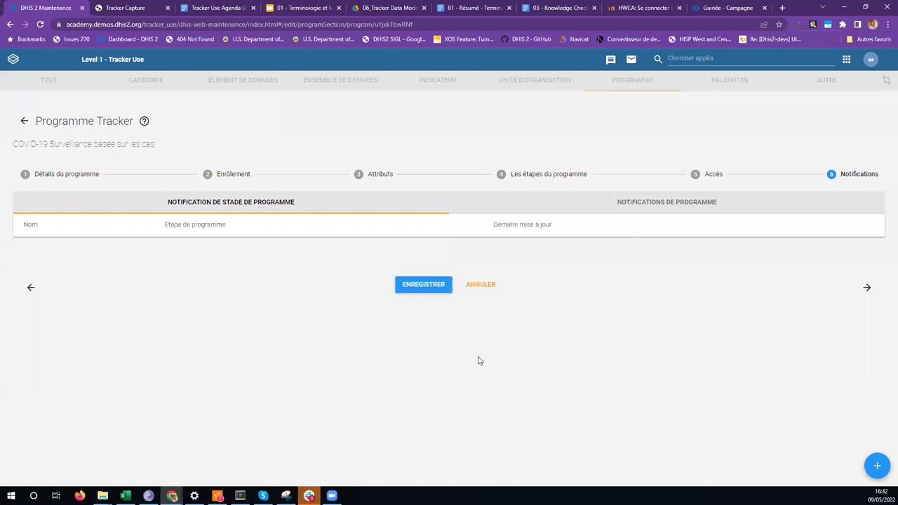
Leave the program without saving and switch to the Google Slides presentation to review the slide defining data elements, option sets and options.
click(24, 120)
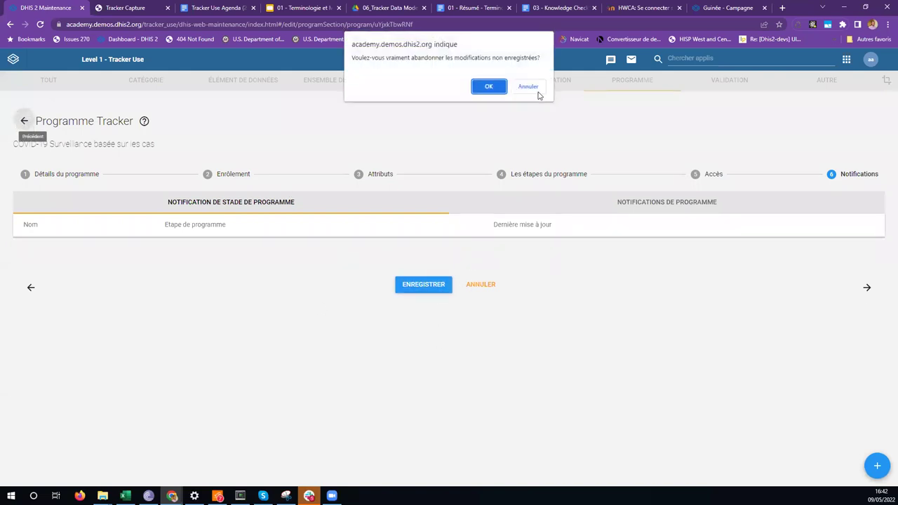
key(Return)
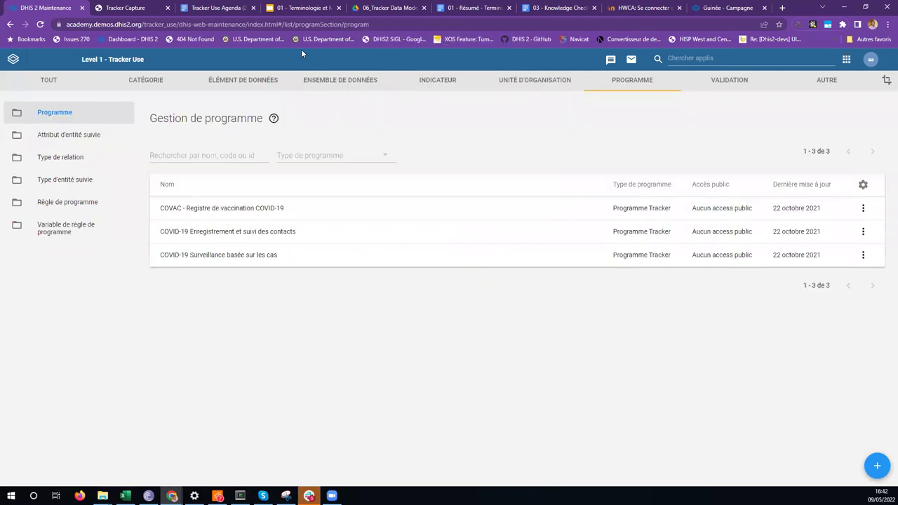
click(298, 7)
click(55, 440)
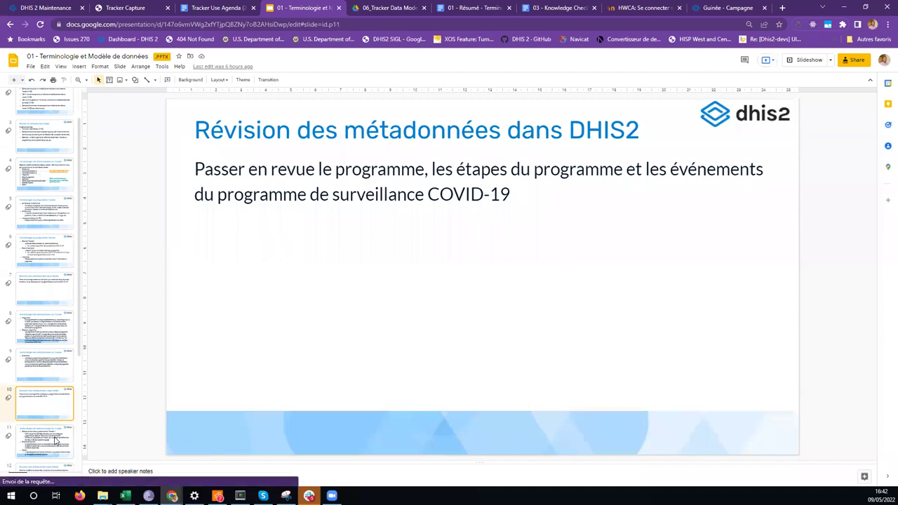
key(Down)
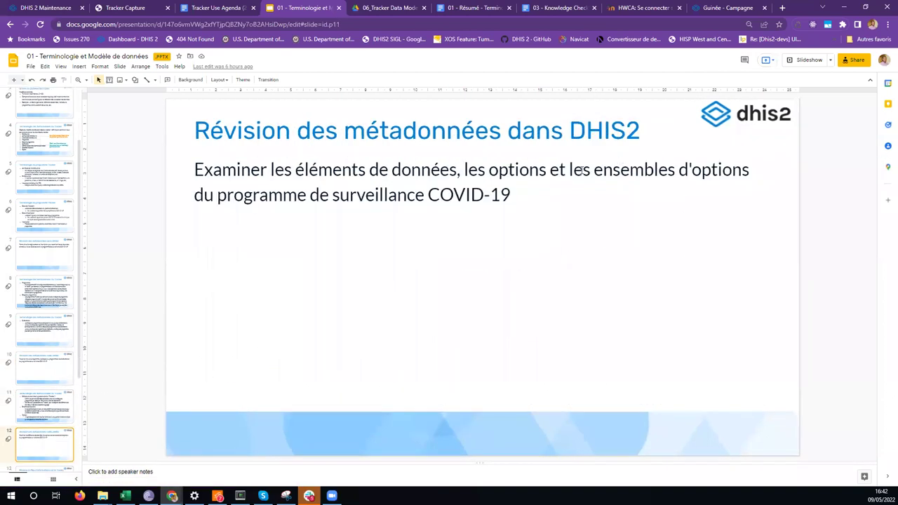
key(Up)
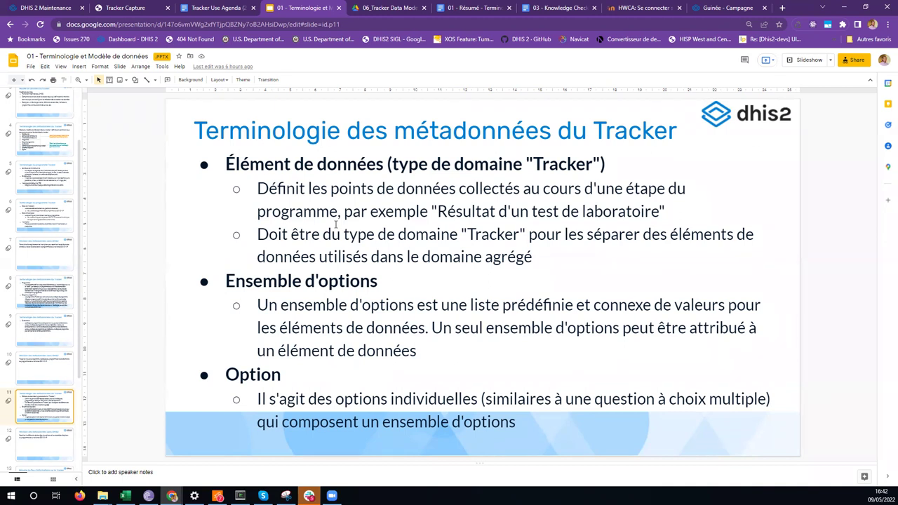
Switch back to DHIS 2 Maintenance and browse the list of data elements with their domain and value types.
click(38, 10)
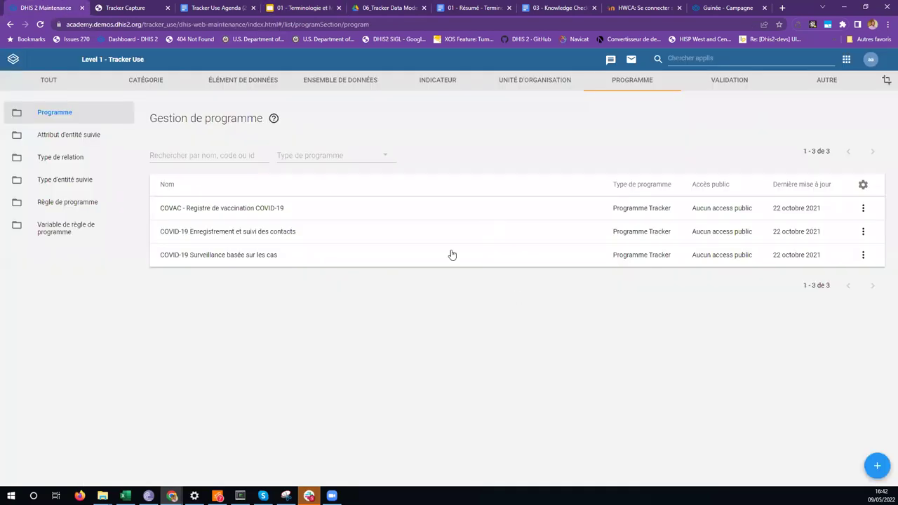
click(231, 85)
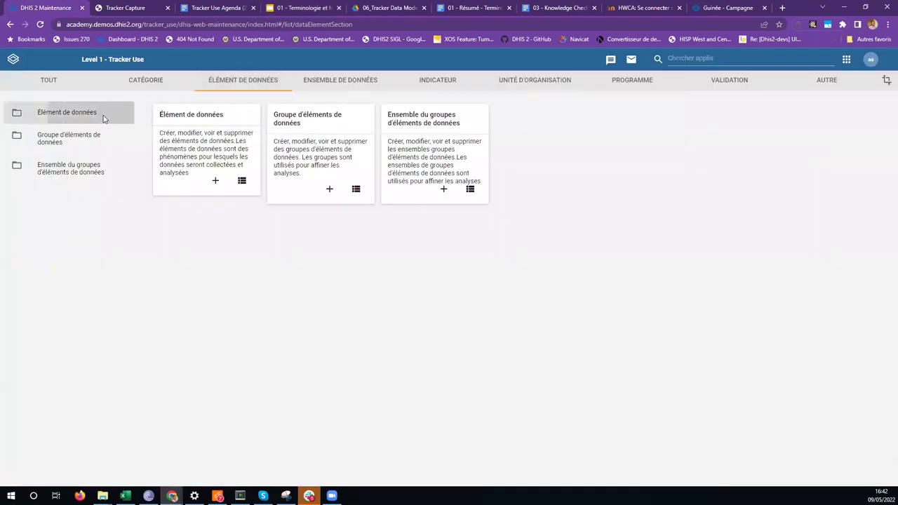
click(102, 119)
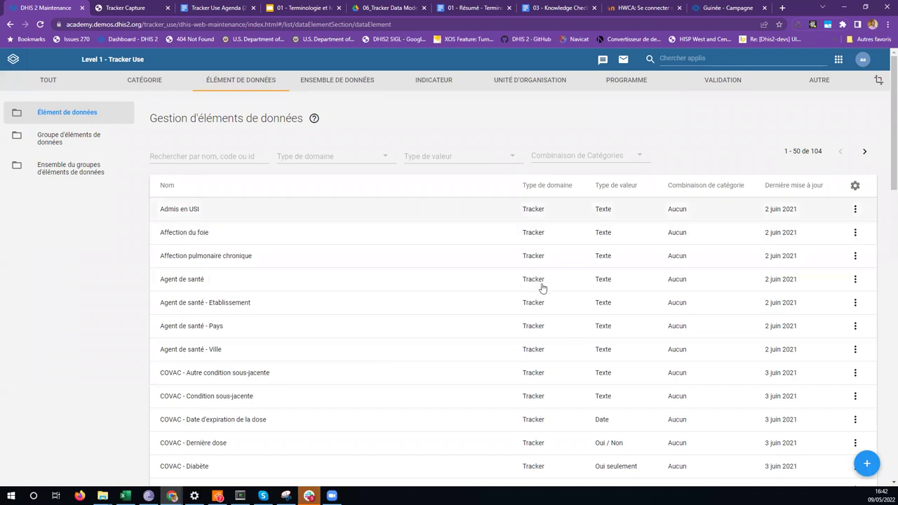
scroll(554, 287, down, 2)
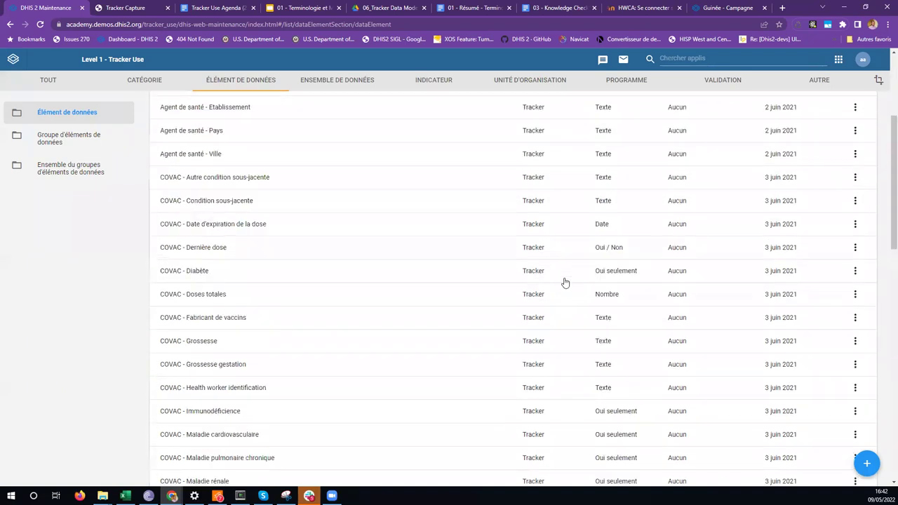
scroll(517, 206, down, 2)
scroll(502, 214, up, 5)
Open the data element "Admis en USI" and view the available choices for its domain type.
click(502, 214)
scroll(277, 305, down, 5)
scroll(84, 235, up, 1)
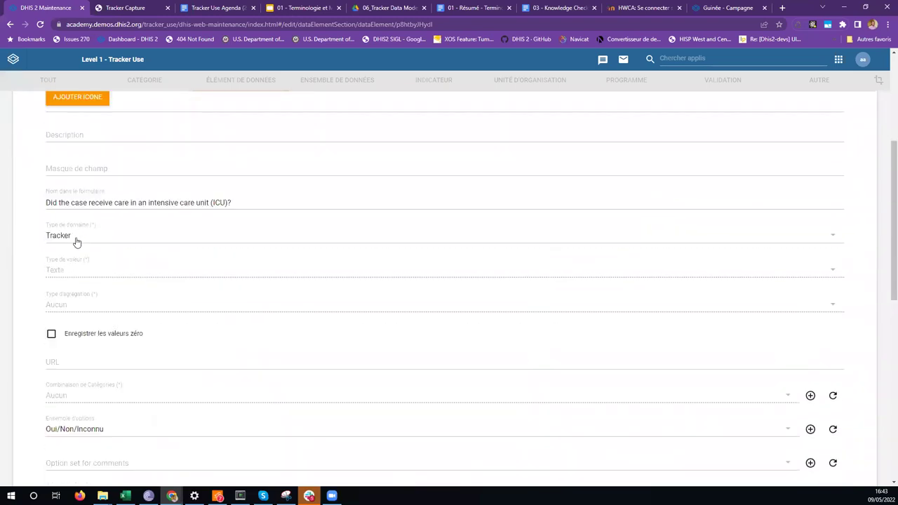
click(76, 242)
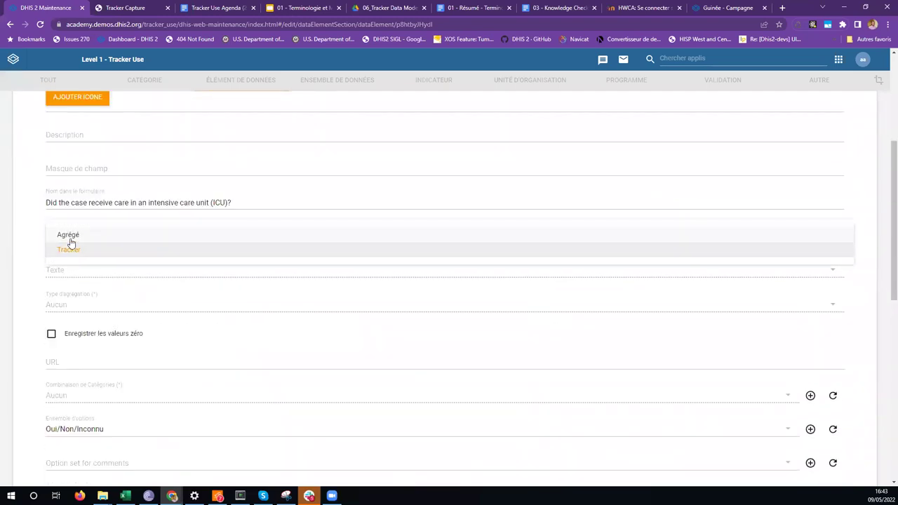